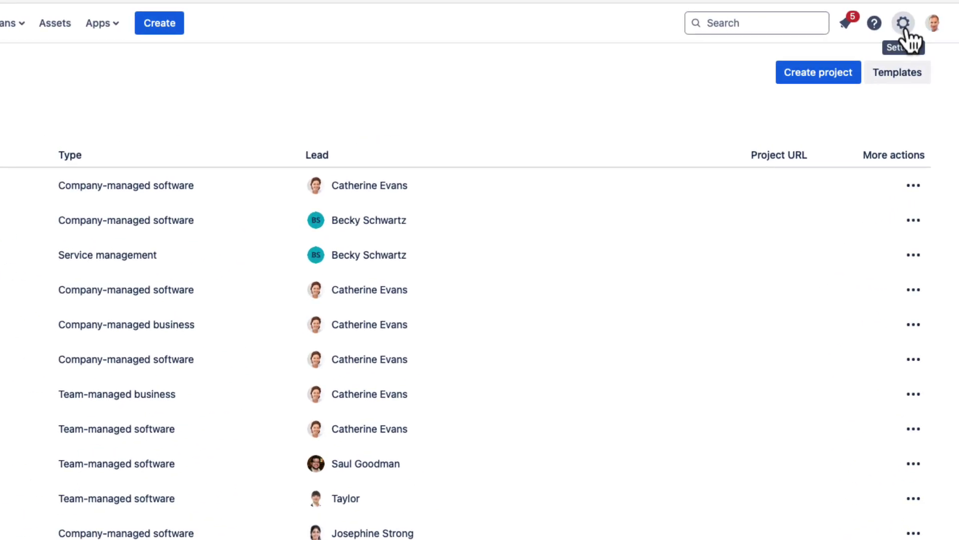
# Step: Go to Issues > Time tracking and keep Tempo Timesheets as the time tracking provider
pyautogui.click(908, 22)
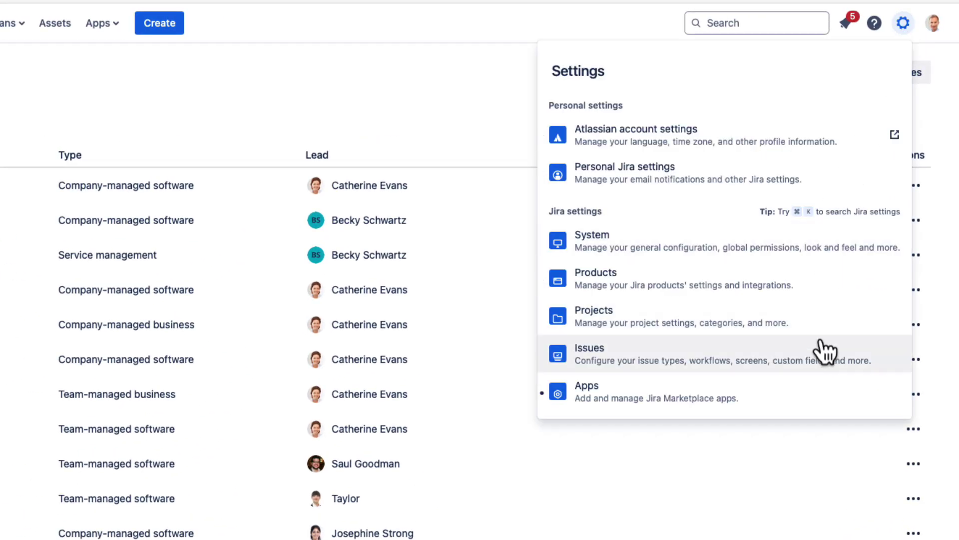
pyautogui.click(818, 370)
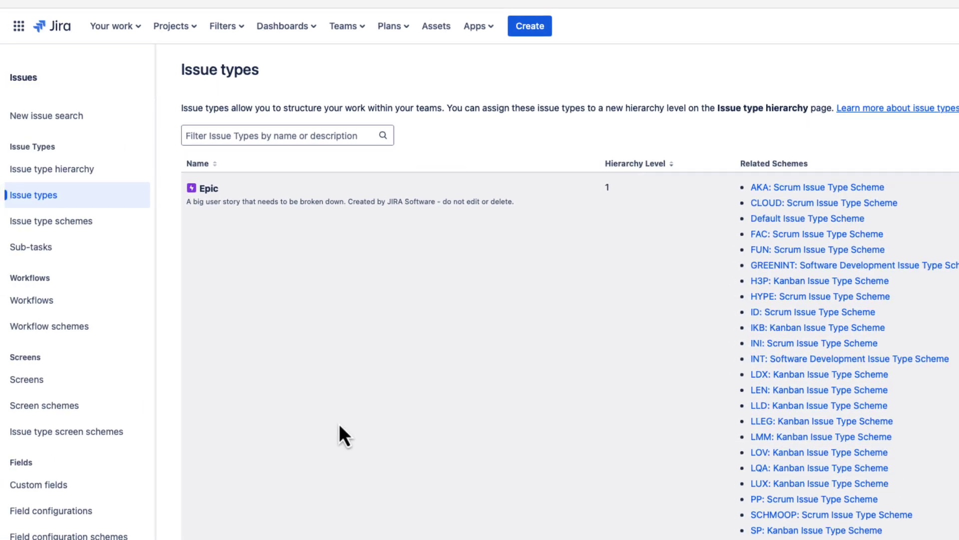
pyautogui.scroll(-5, 102, 520)
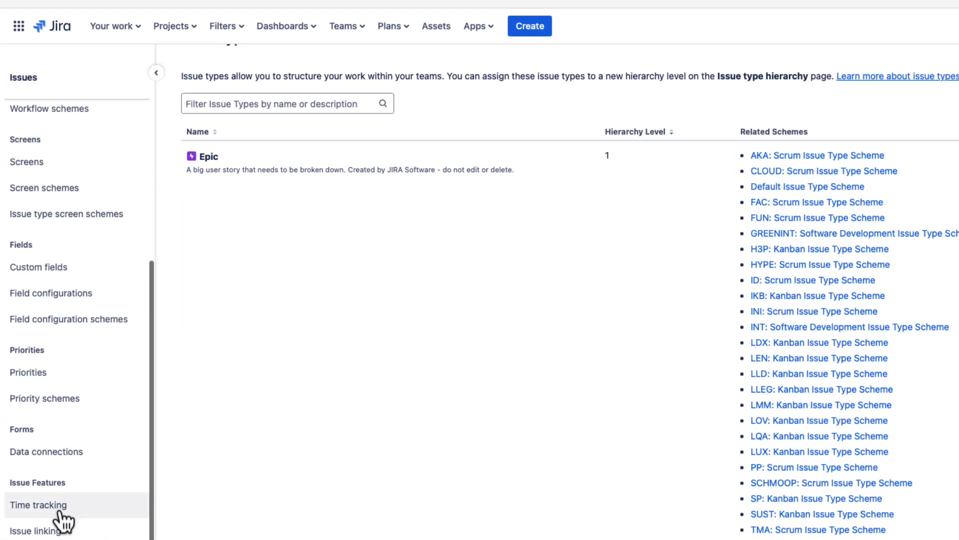
pyautogui.click(58, 505)
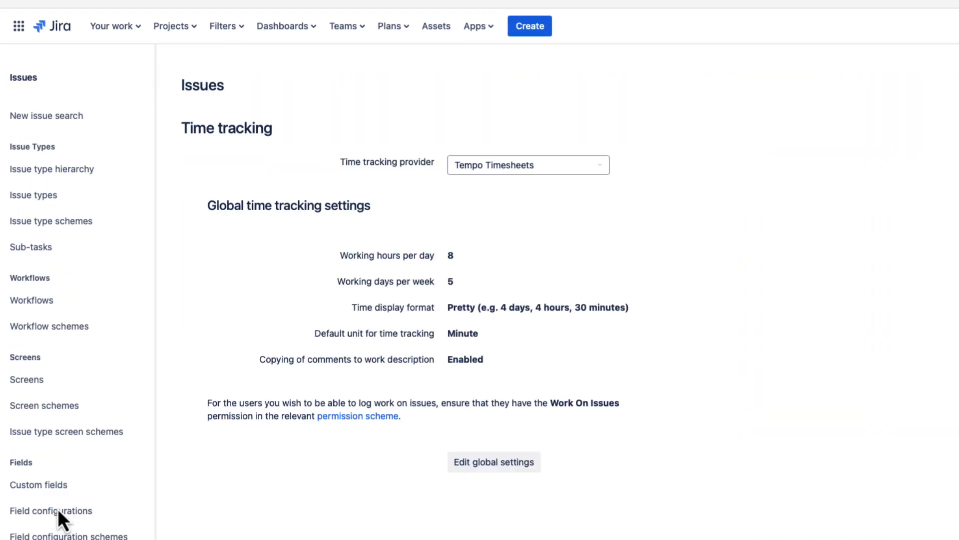
pyautogui.click(603, 167)
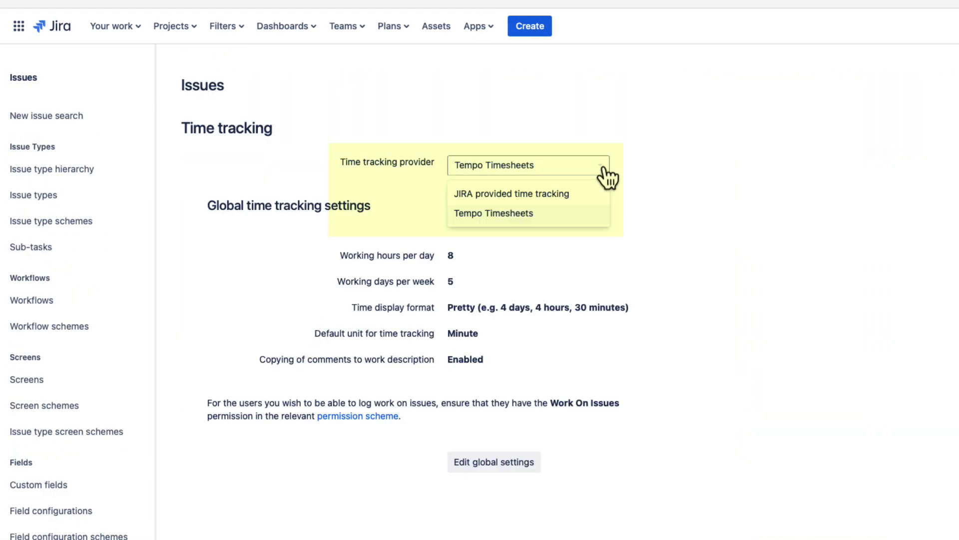
pyautogui.click(588, 216)
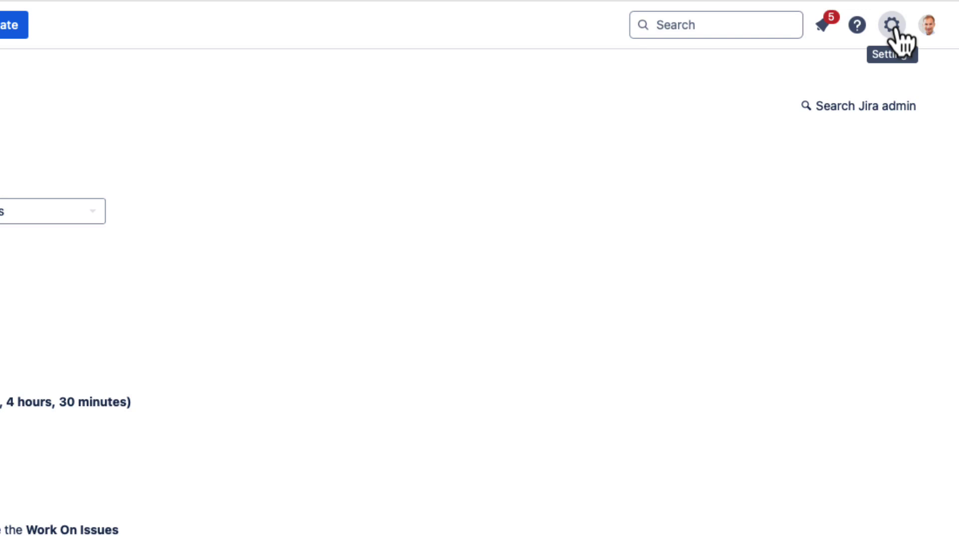
# Step: Open the Global permissions page in Jira's System settings
pyautogui.click(893, 26)
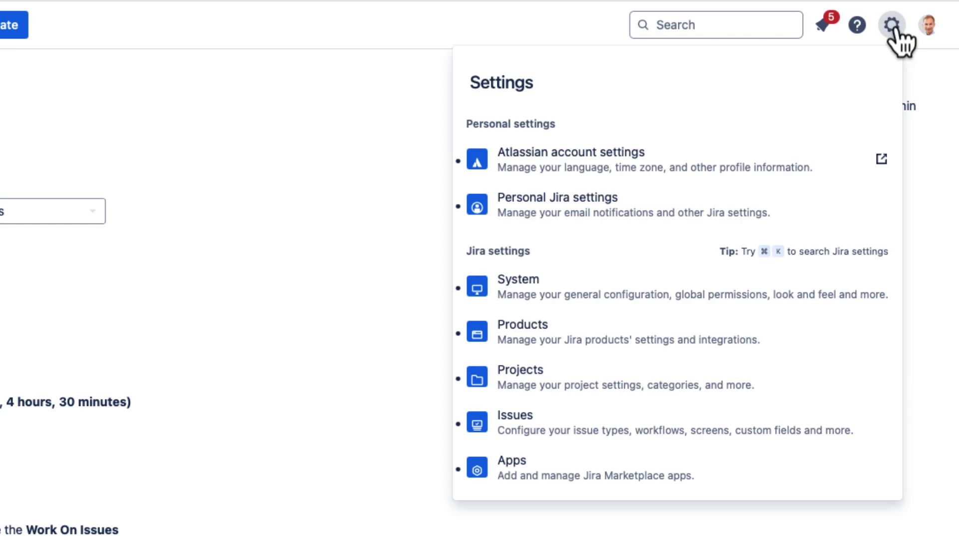
pyautogui.click(685, 302)
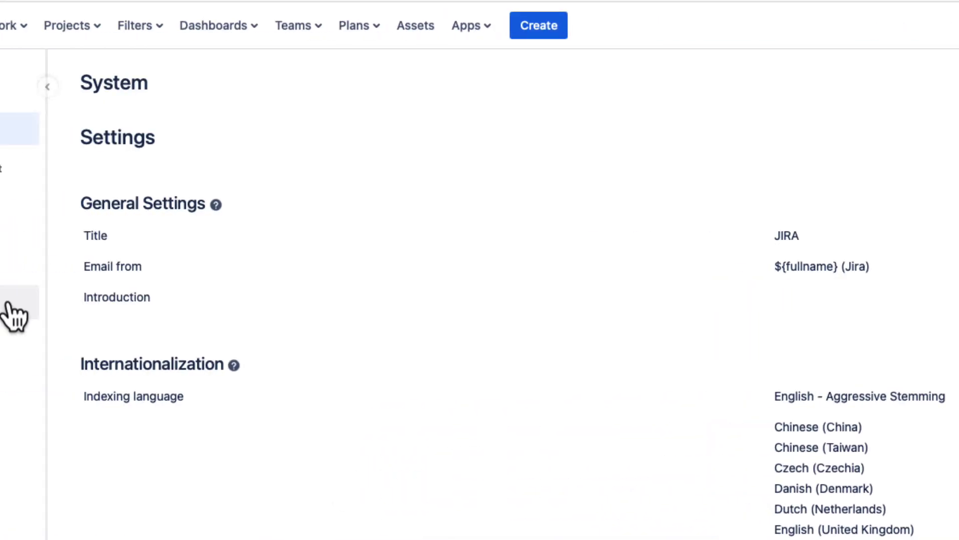
pyautogui.click(134, 305)
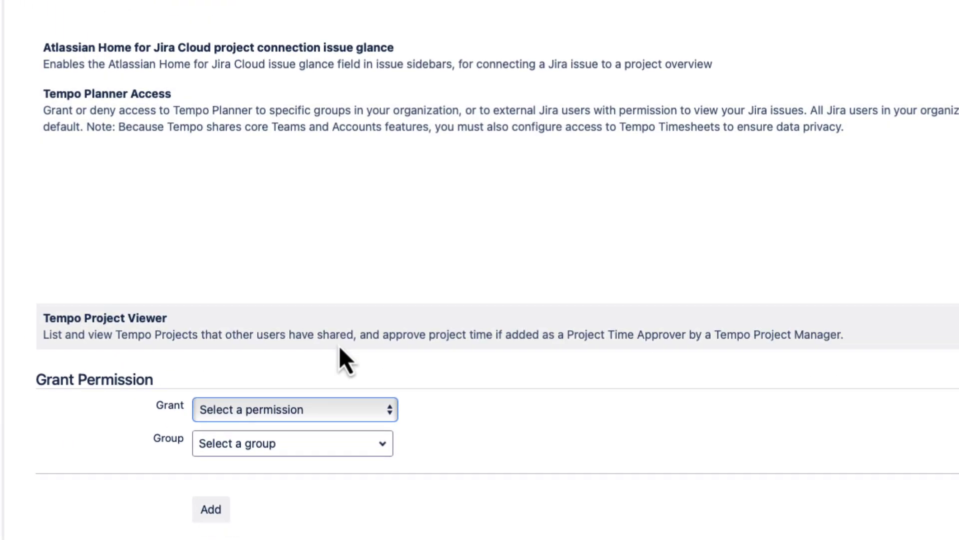
# Step: Grant the Tempo Timesheets Access permission to the All Tempo Users group
pyautogui.click(371, 414)
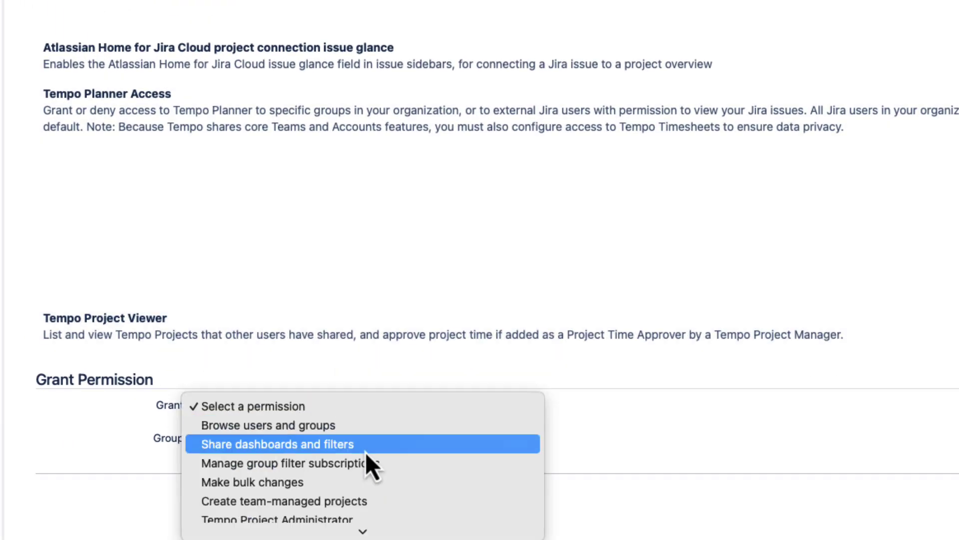
pyautogui.scroll(-5, 359, 457)
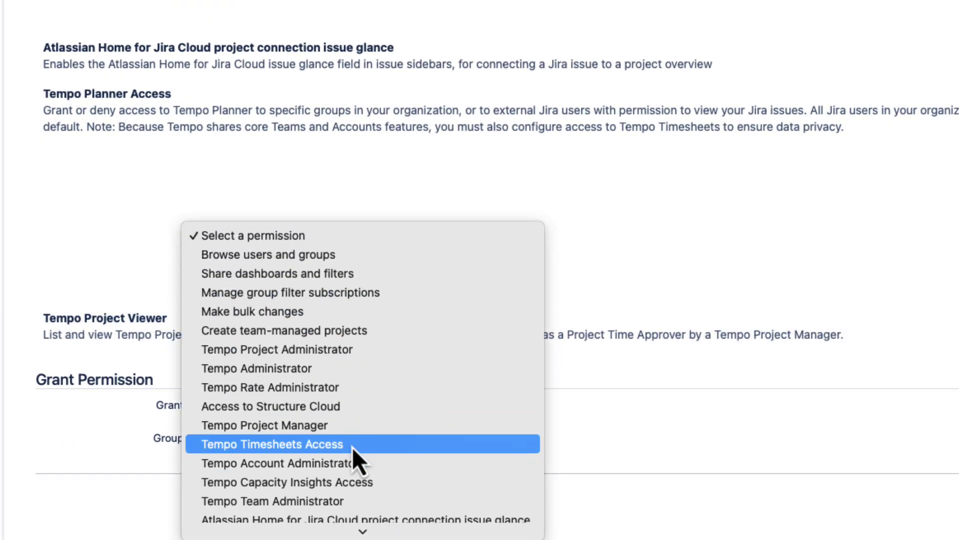
pyautogui.click(353, 447)
pyautogui.click(385, 456)
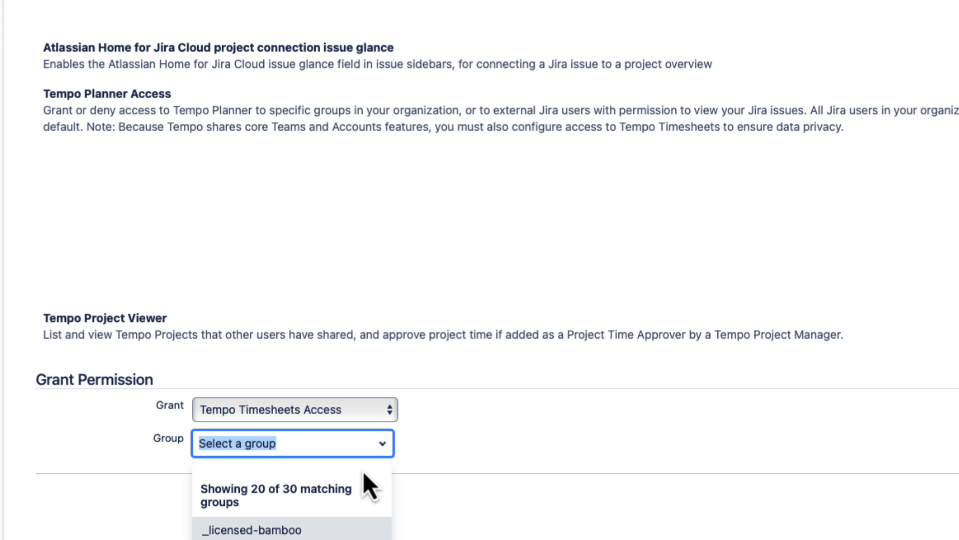
pyautogui.scroll(-5, 369, 480)
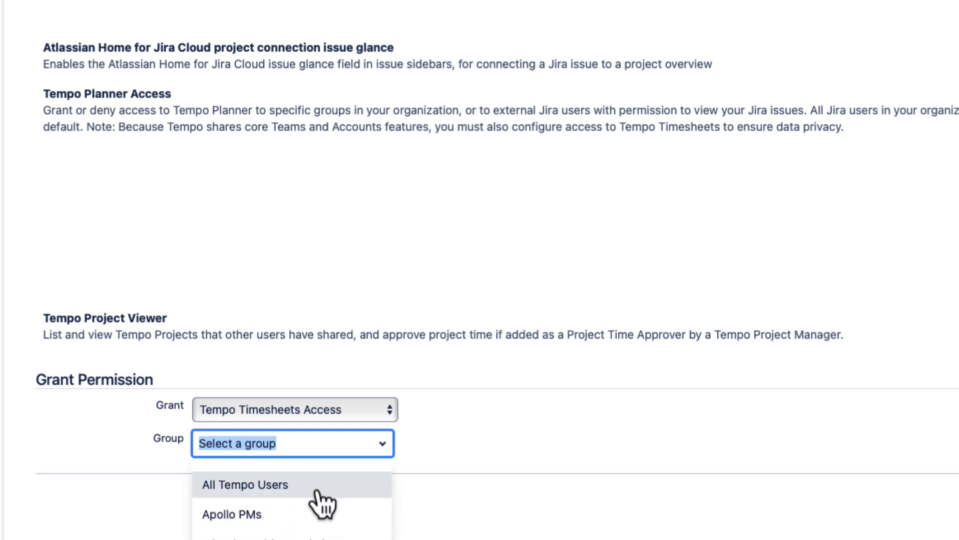
pyautogui.click(317, 491)
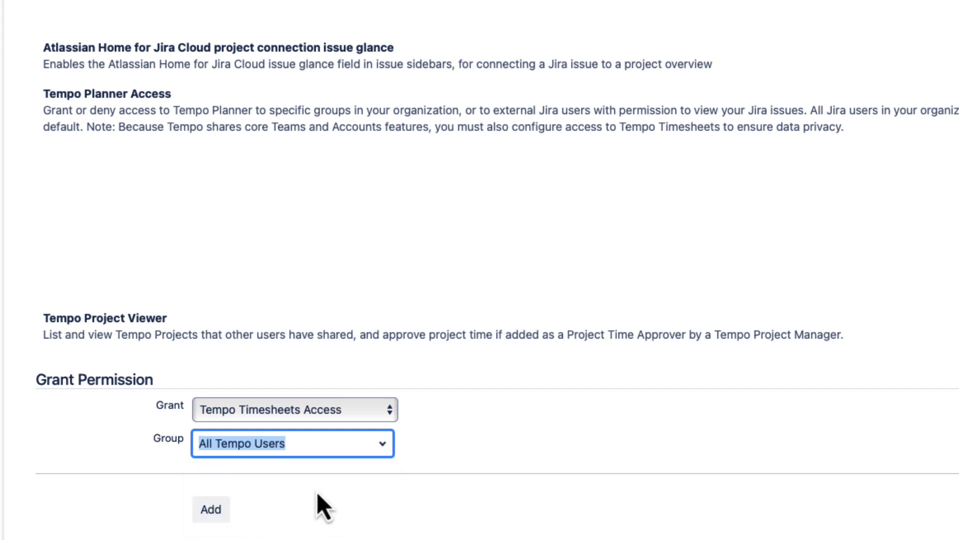
pyautogui.click(214, 511)
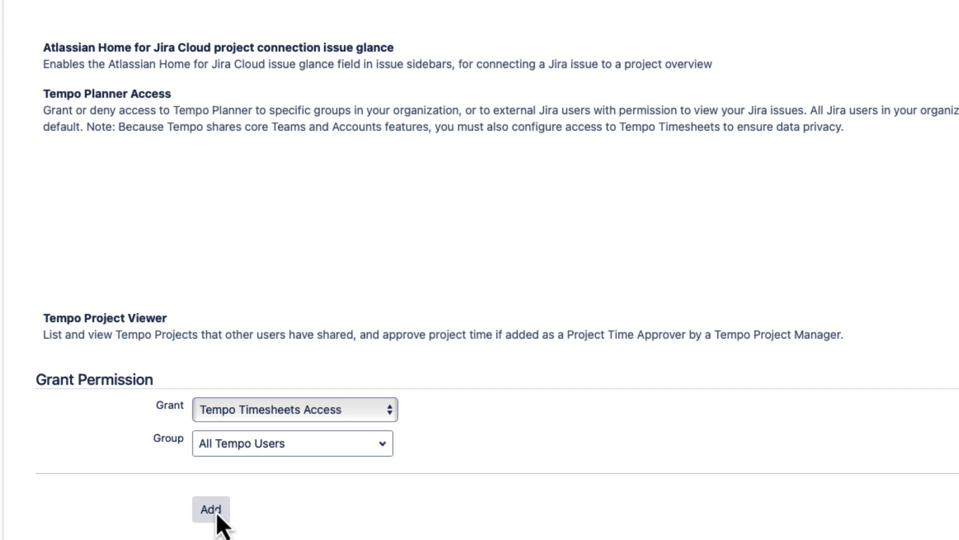
pyautogui.scroll(13, 362, 296)
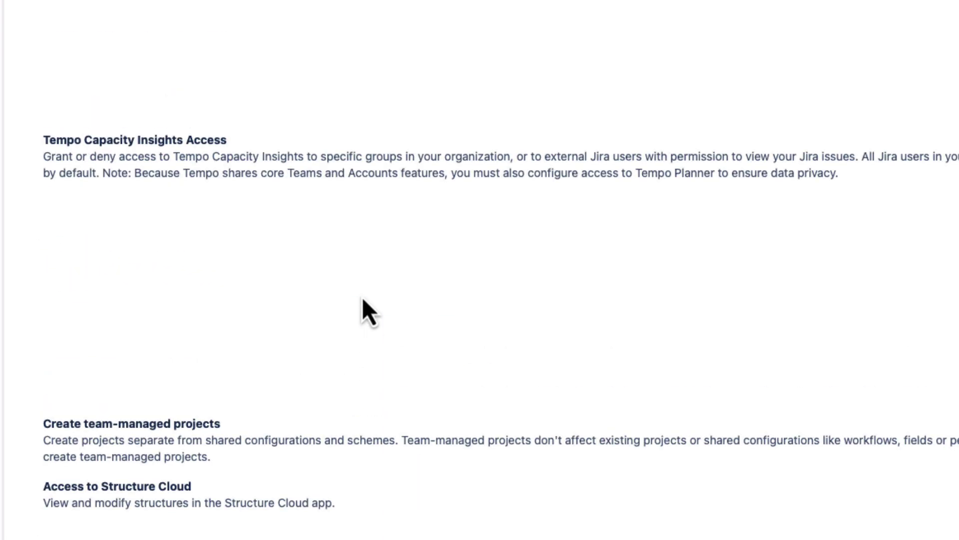
# Step: Delete jira-software-users from Tempo Timesheets Access and confirm the removal
pyautogui.scroll(5, 370, 122)
pyautogui.hscroll(8, 876, 239)
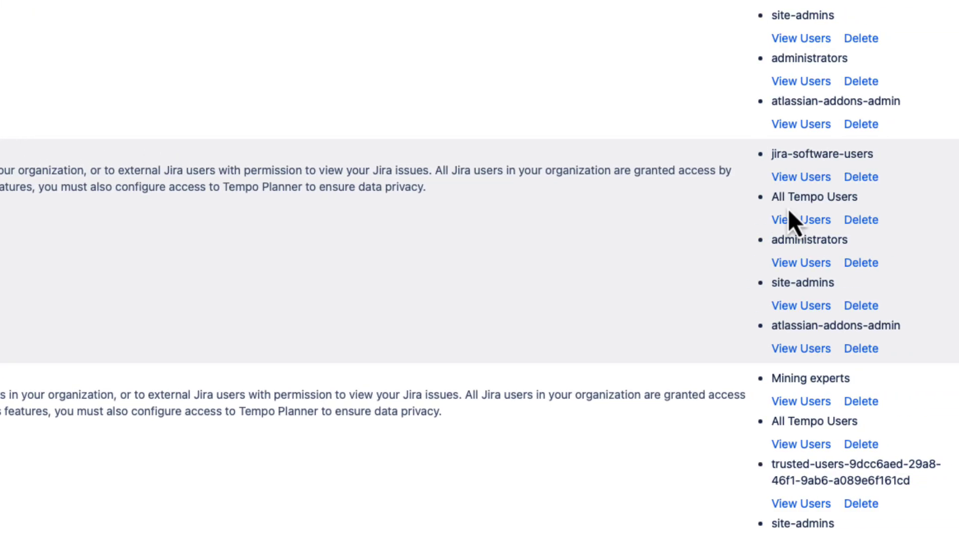
pyautogui.hscroll(1, 789, 213)
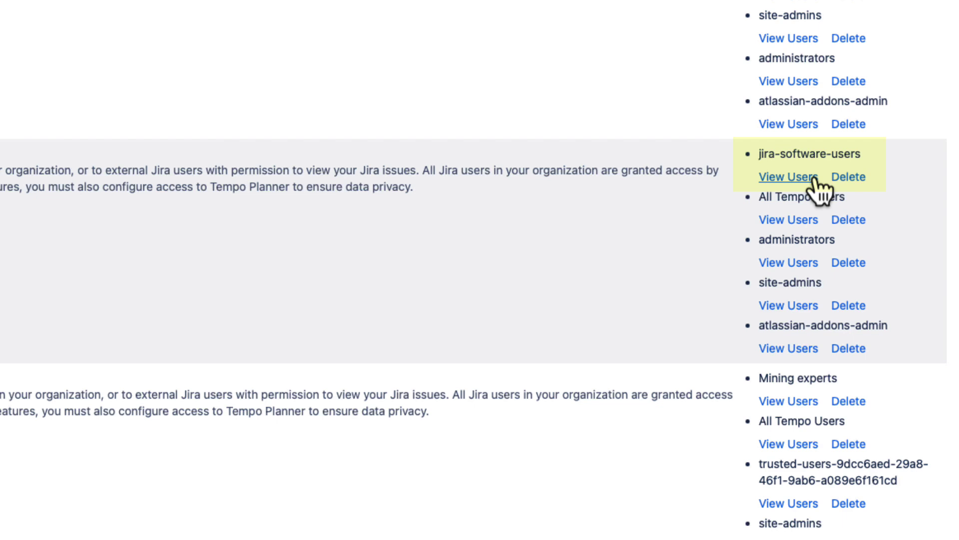
pyautogui.click(854, 178)
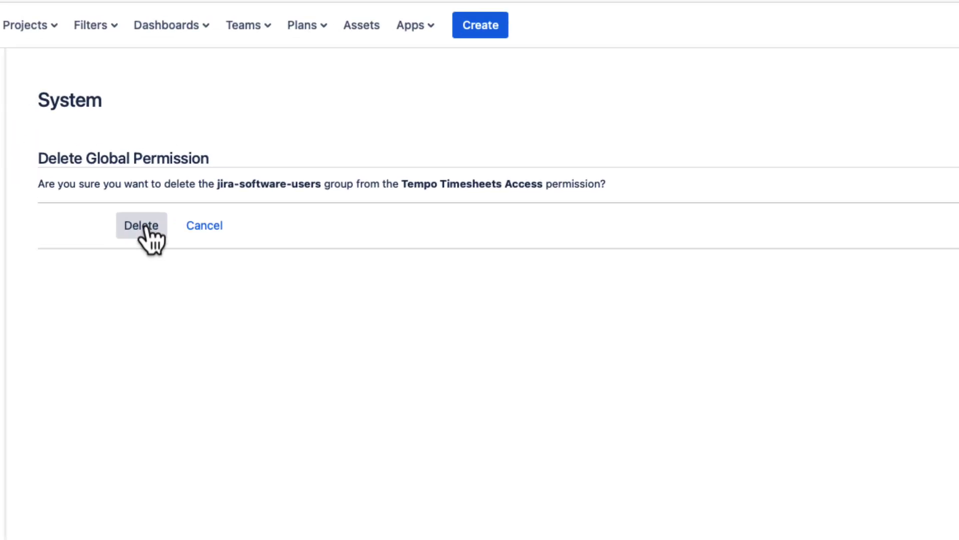
pyautogui.click(7, 167)
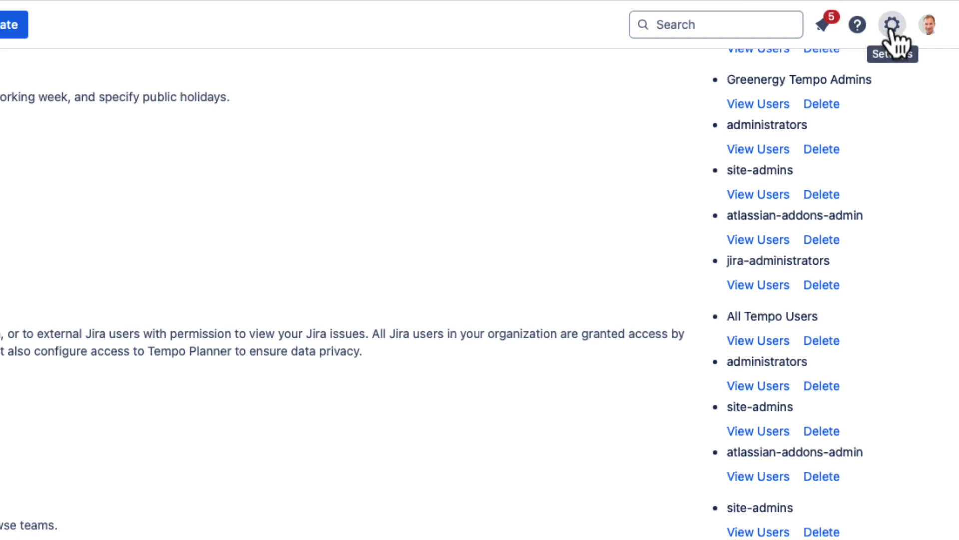
# Step: Open the Default Permission Scheme from Issues > Permission schemes
pyautogui.click(892, 25)
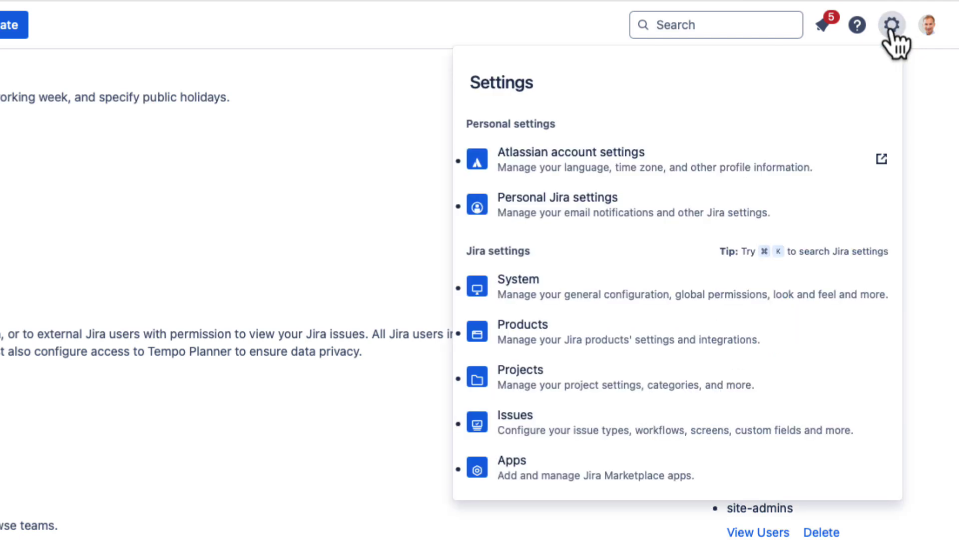
pyautogui.click(783, 428)
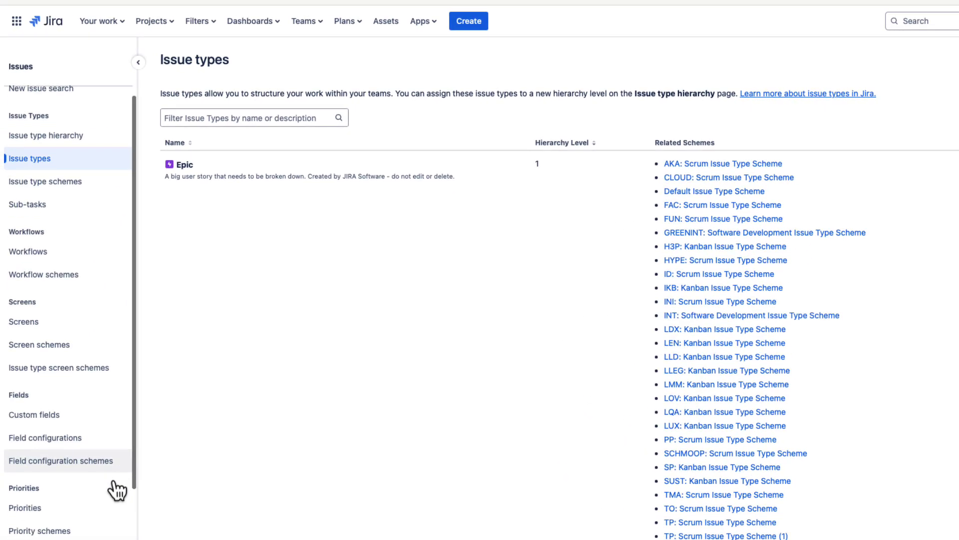
pyautogui.scroll(-3, 113, 489)
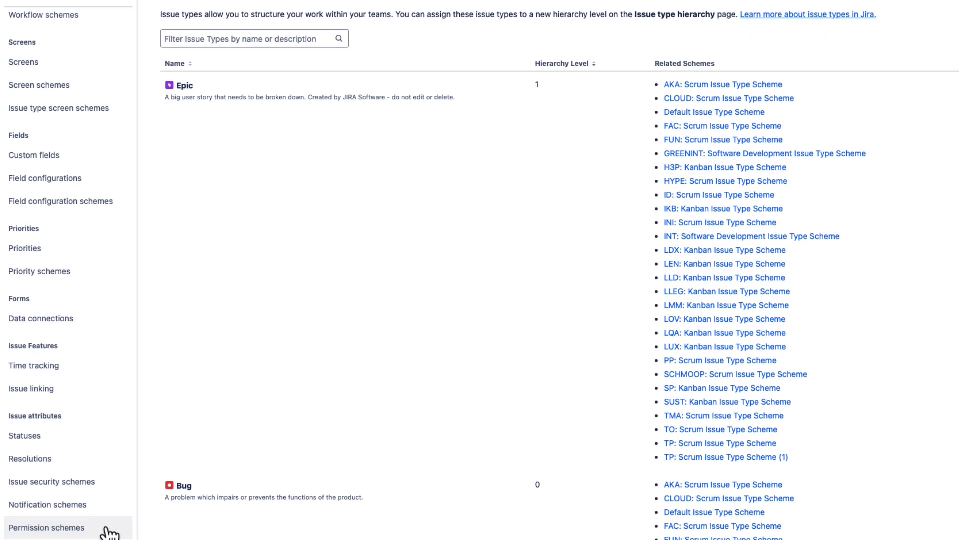
pyautogui.click(107, 530)
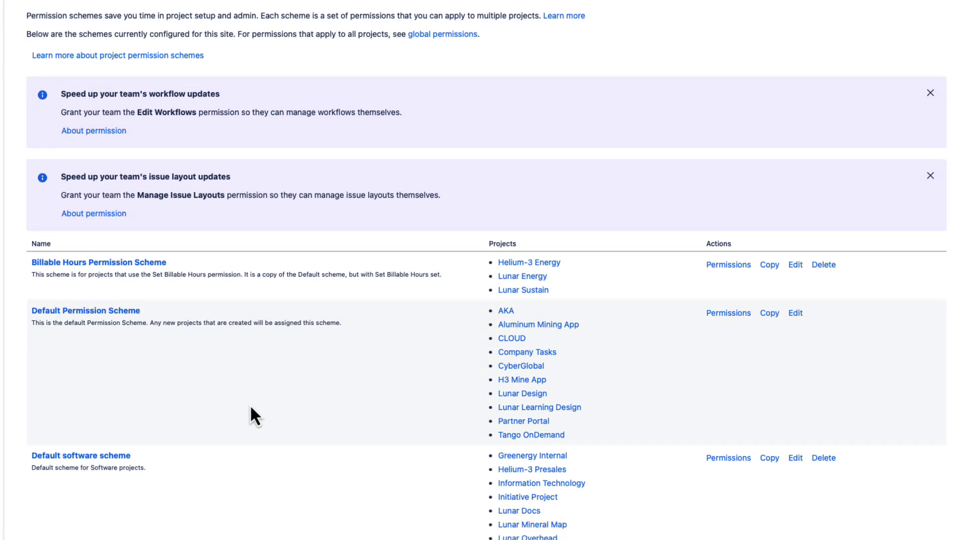
pyautogui.scroll(-5, 250, 404)
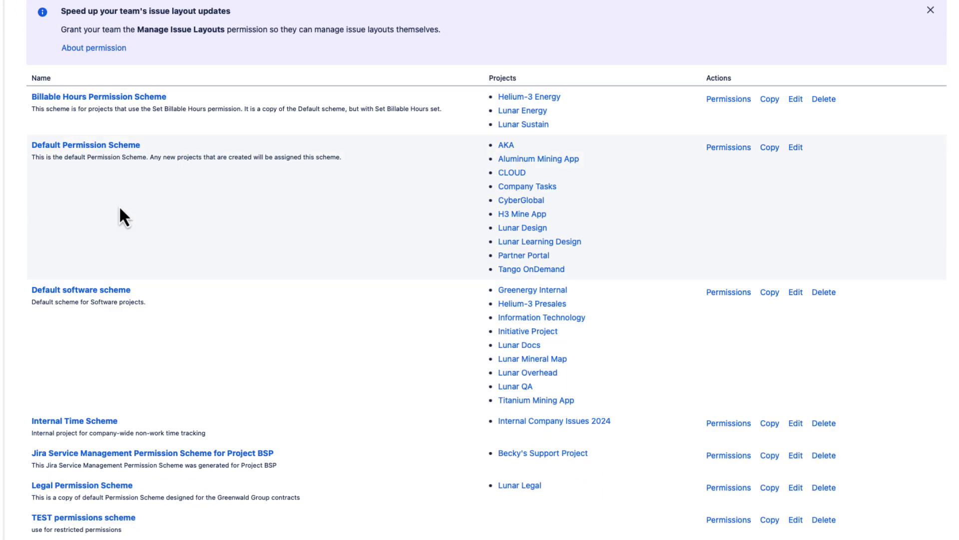
pyautogui.click(101, 144)
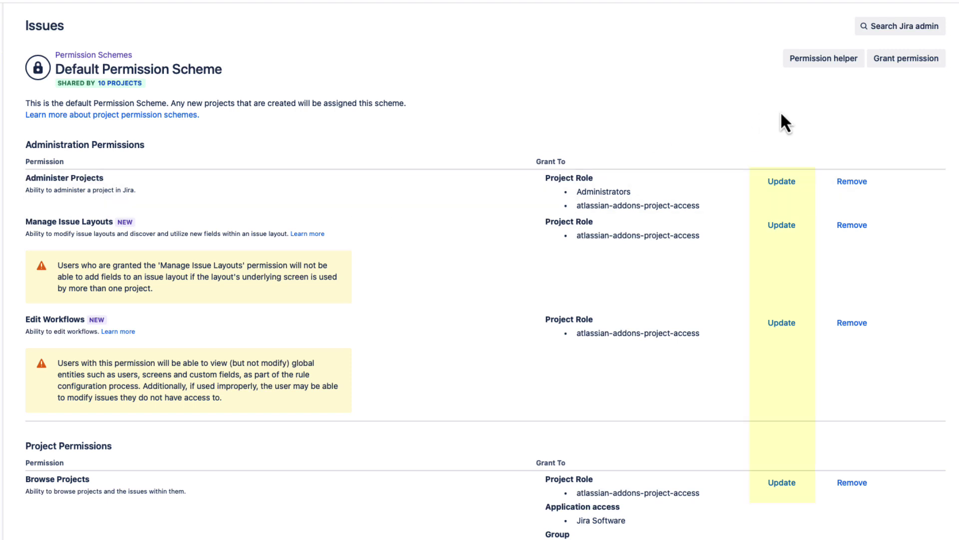
# Step: Select Browse Projects, Work On Issues, Edit Own Worklogs and Delete Own Worklogs to grant
pyautogui.click(907, 69)
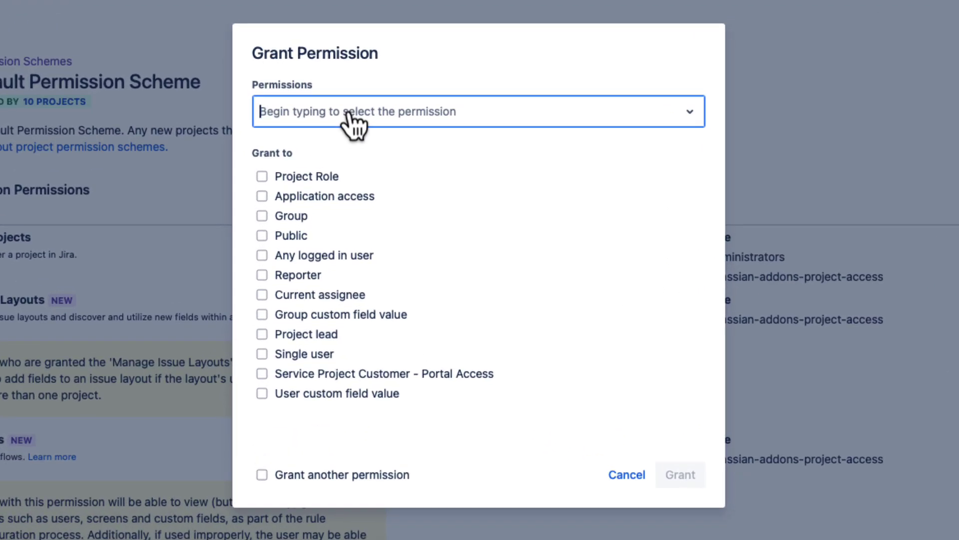
pyautogui.write('Bro')
pyautogui.click(373, 172)
pyautogui.write('Work on')
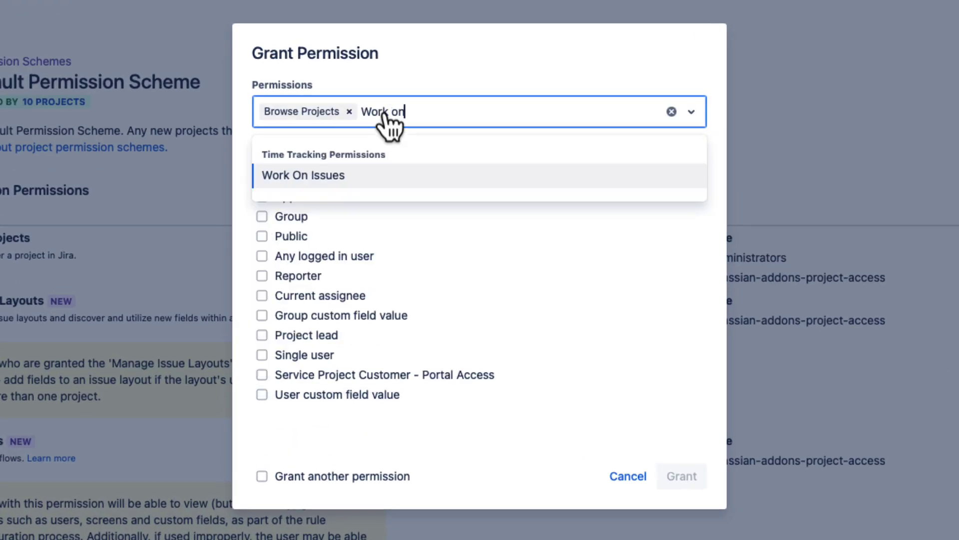
pyautogui.press('Return')
pyautogui.write('Edit O')
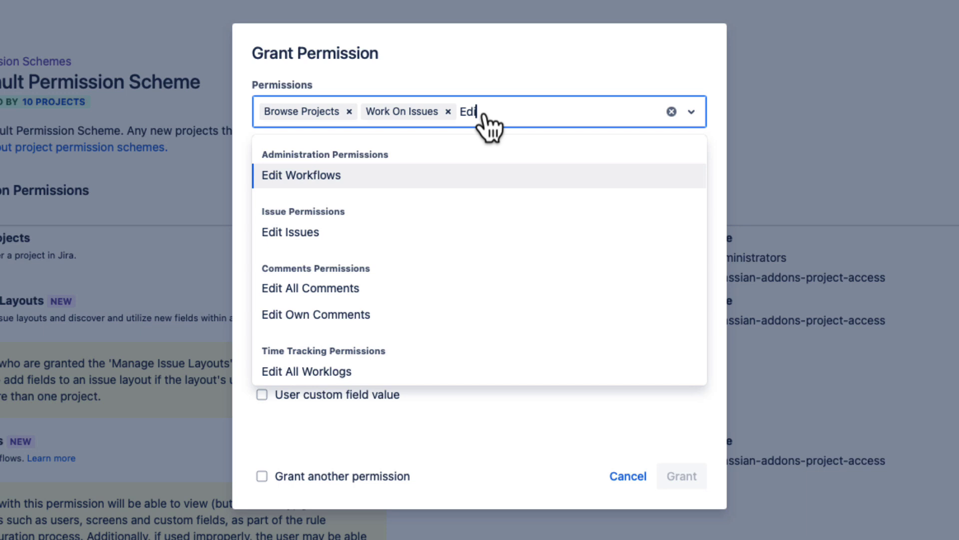
pyautogui.click(456, 234)
pyautogui.write('Dele')
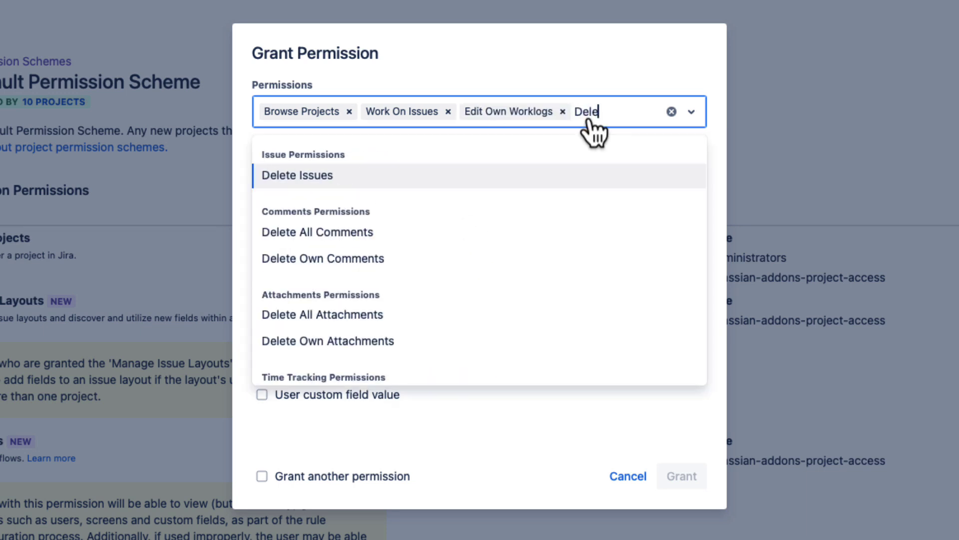
pyautogui.write('te Own')
pyautogui.click(496, 295)
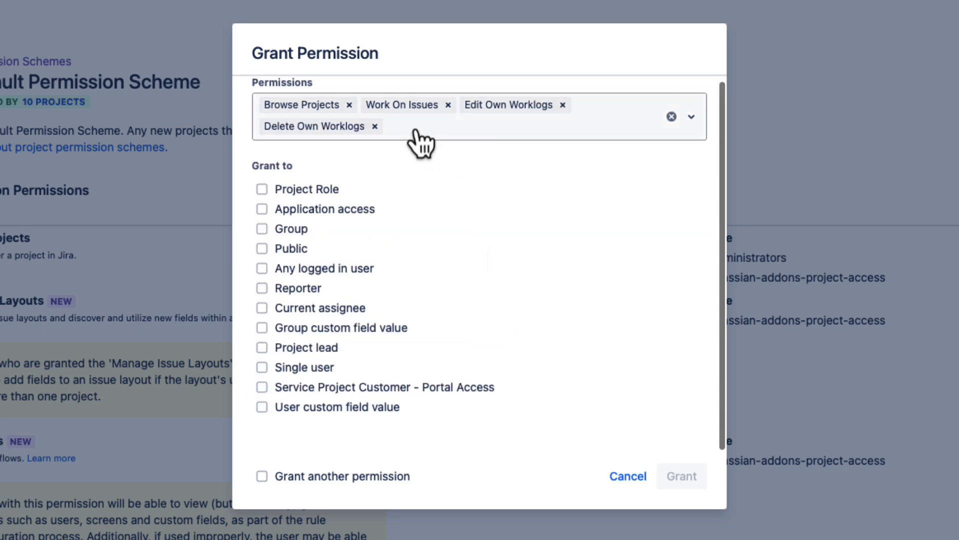
# Step: Grant the selected permissions to the All Tempo Users group
pyautogui.click(262, 230)
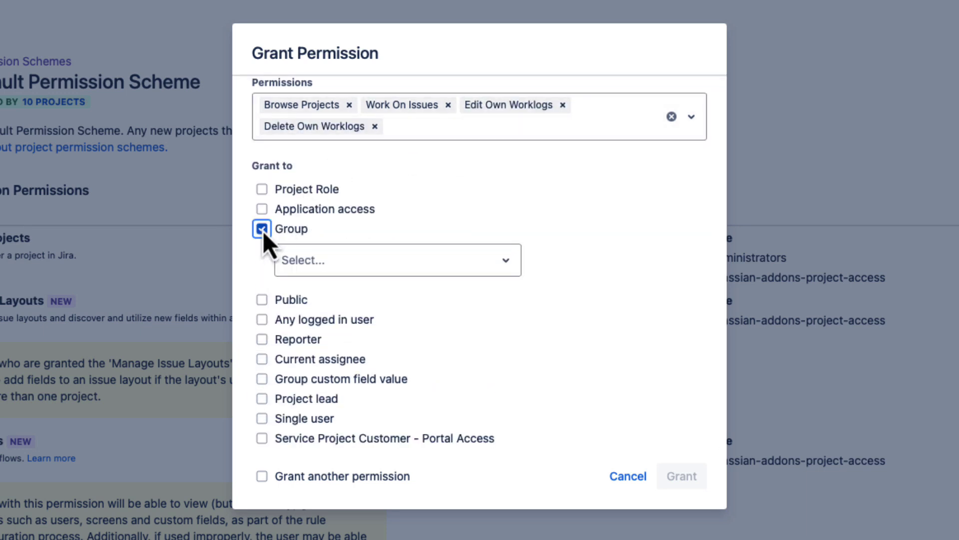
pyautogui.click(491, 266)
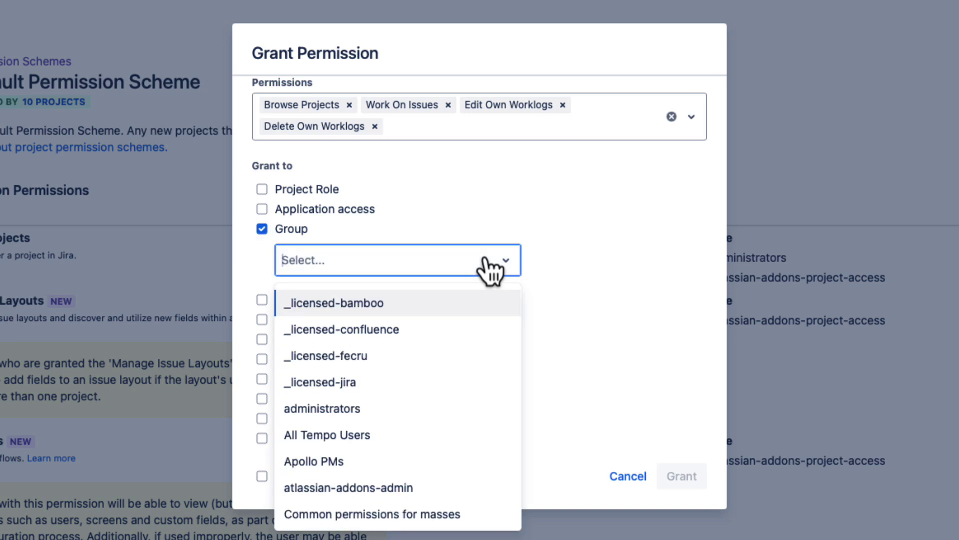
pyautogui.click(395, 437)
pyautogui.click(689, 478)
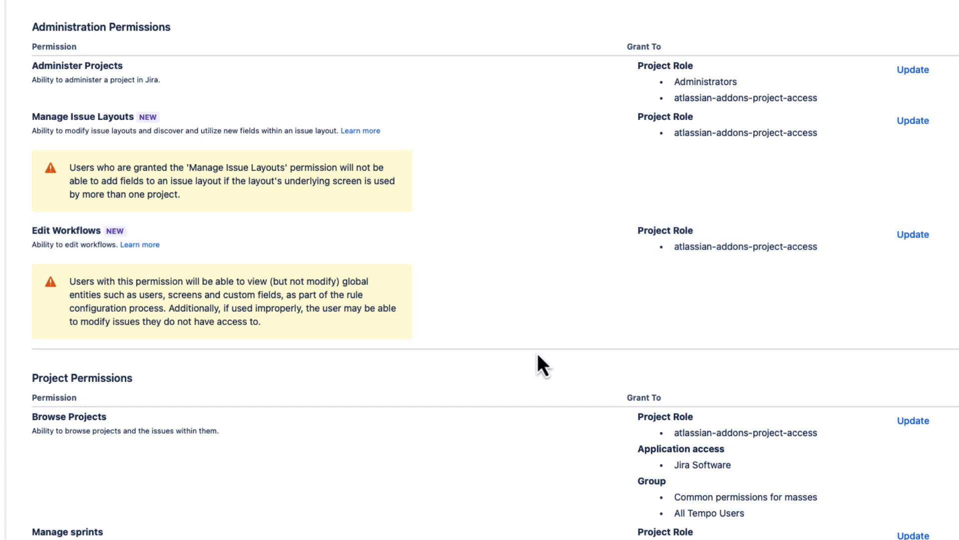
pyautogui.scroll(-2, 538, 353)
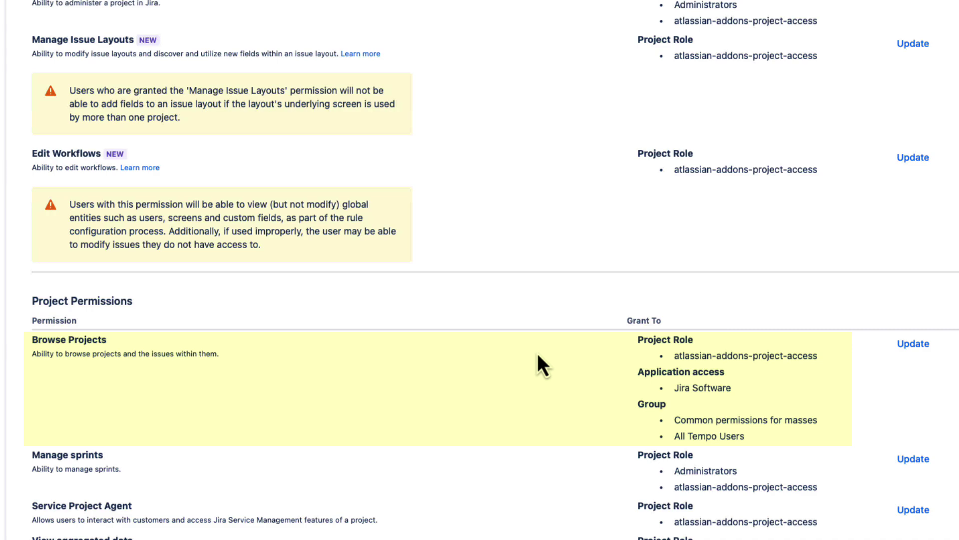
pyautogui.scroll(-20, 539, 356)
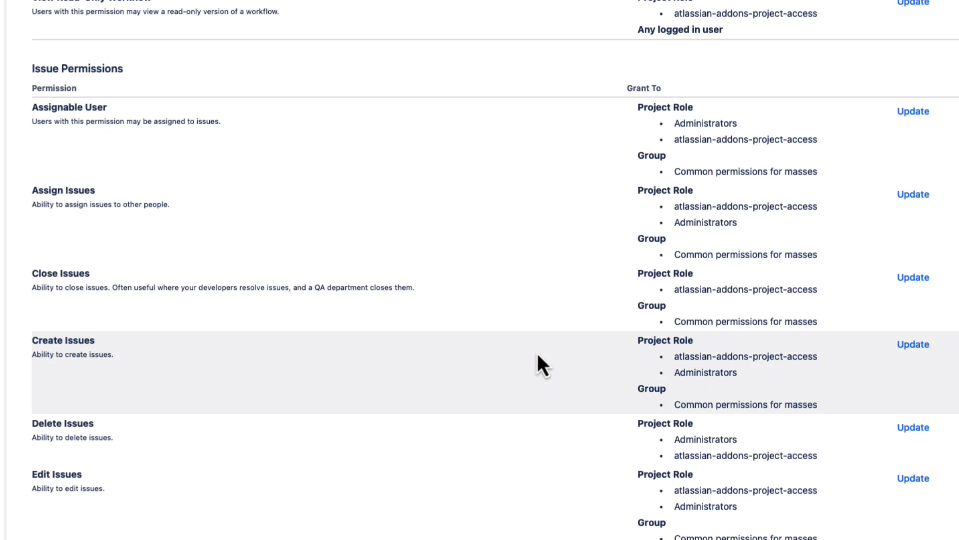
pyautogui.scroll(-5, 537, 353)
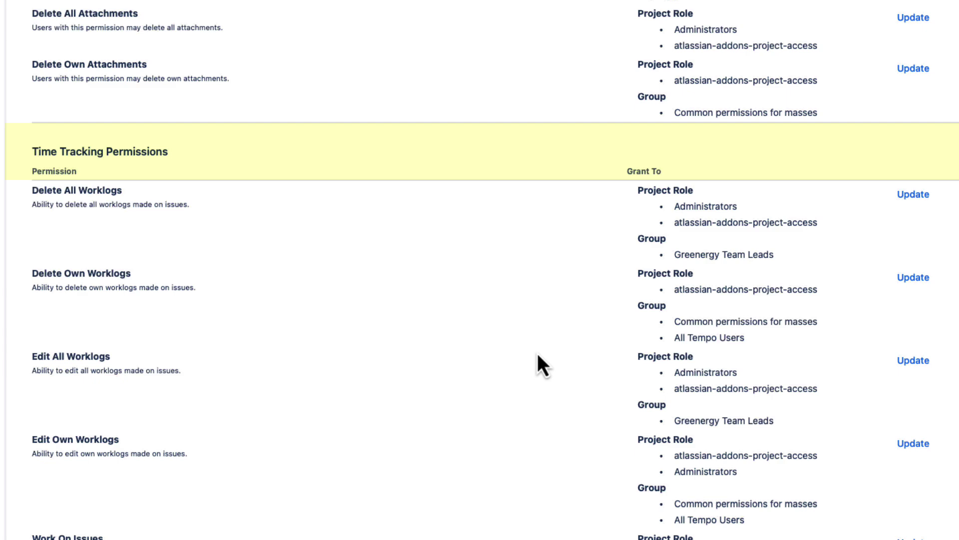
pyautogui.scroll(-3, 592, 197)
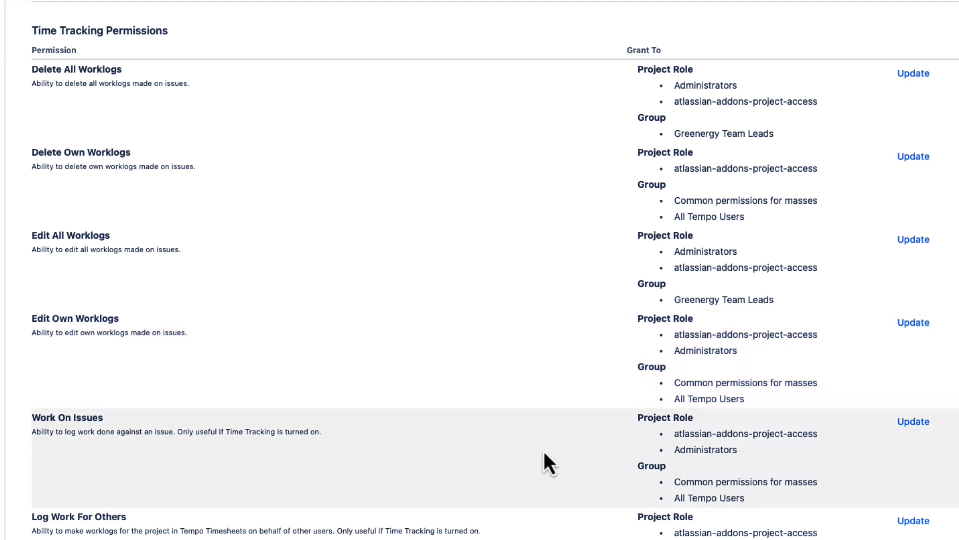
pyautogui.scroll(-3, 545, 451)
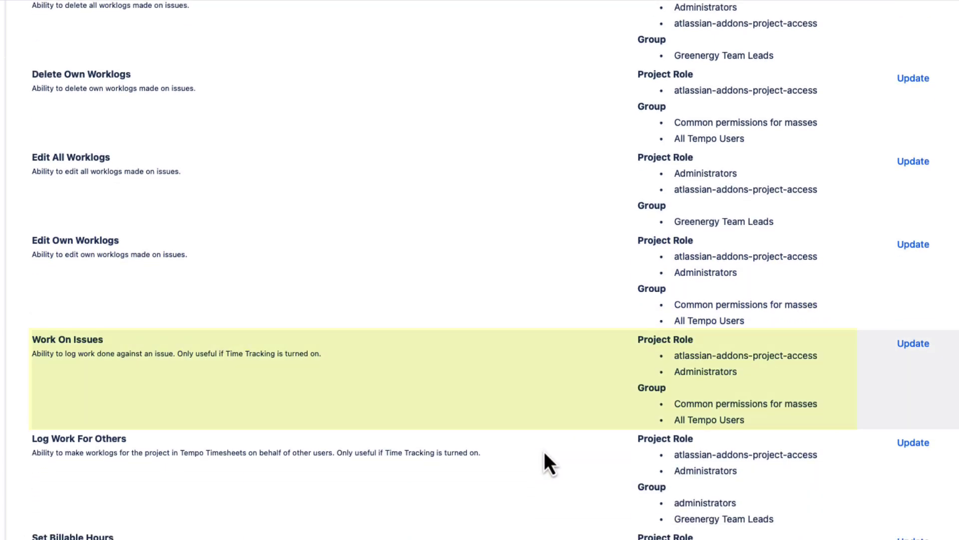